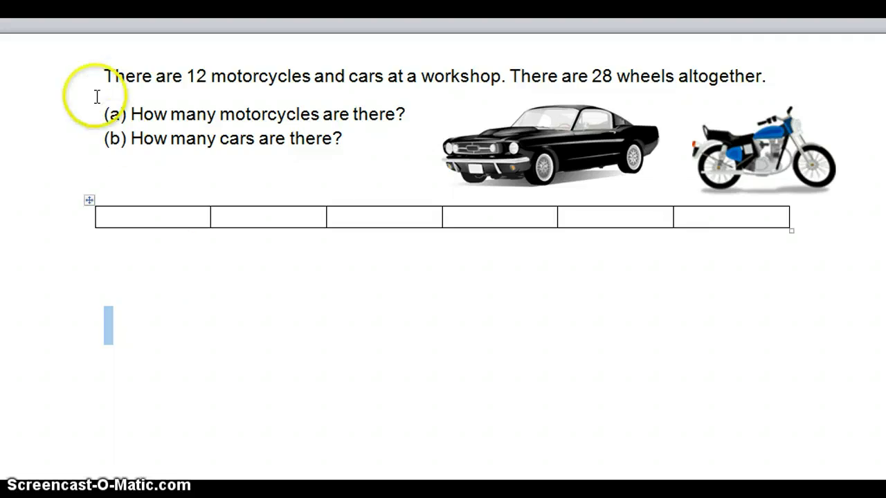
# Step: Underline '12 motorcycles and cars' and '28 wheels altogether' in the problem sentence
pyautogui.moveTo(188, 75); pyautogui.dragTo(286, 74)
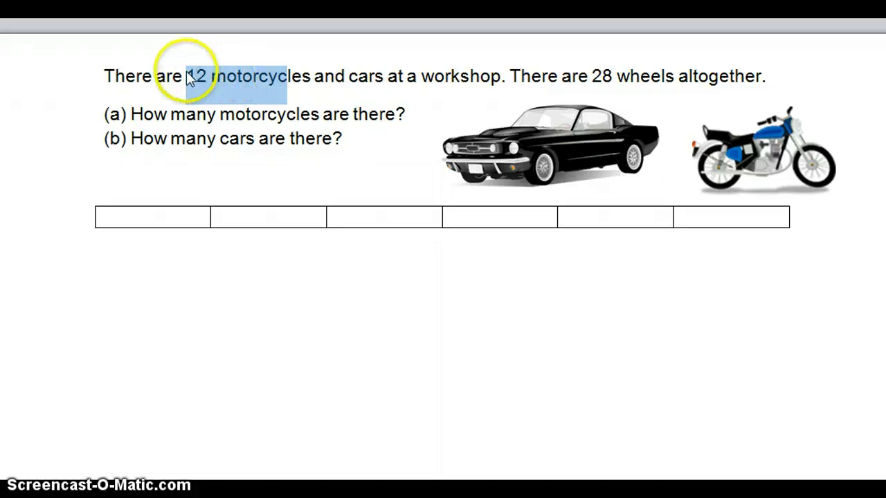
pyautogui.moveTo(186, 74); pyautogui.dragTo(290, 70)
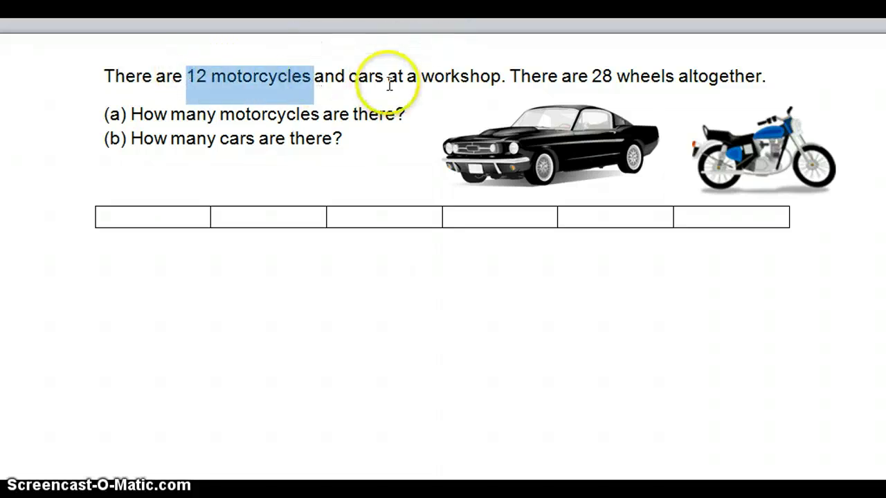
pyautogui.doubleClick(321, 80)
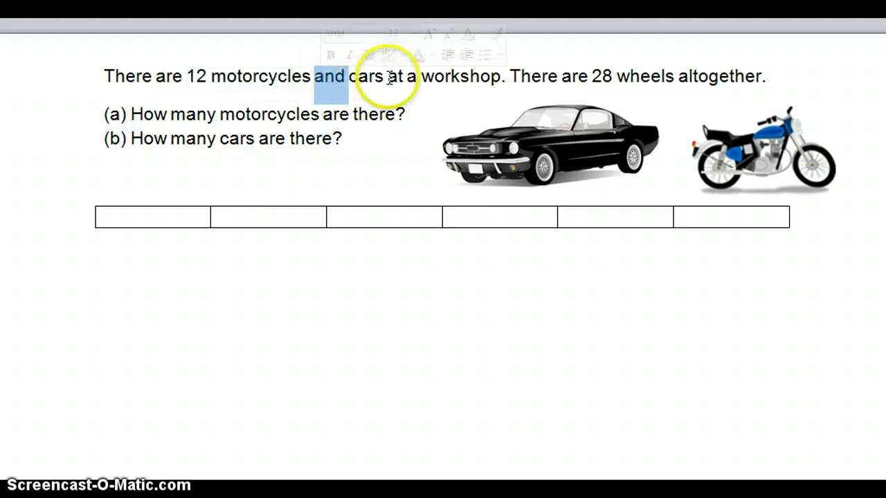
pyautogui.moveTo(386, 76); pyautogui.dragTo(196, 74)
pyautogui.hotkey('ctrl', 'u')
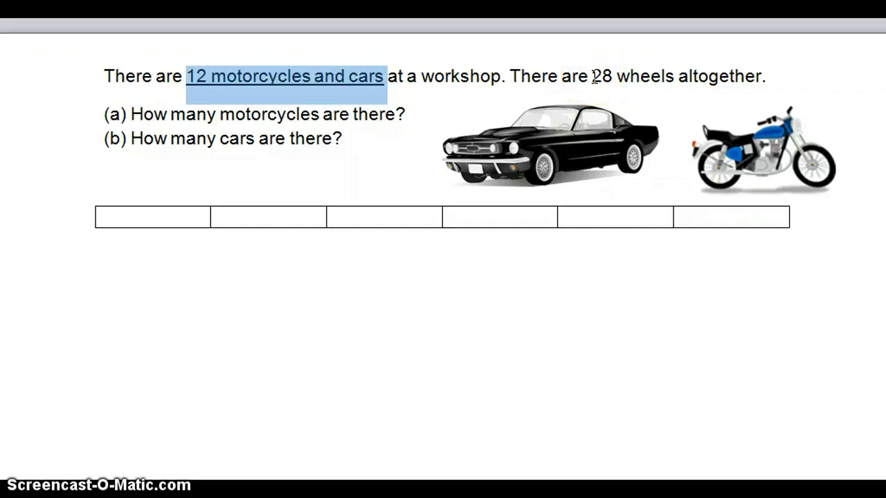
pyautogui.moveTo(593, 76); pyautogui.dragTo(725, 76)
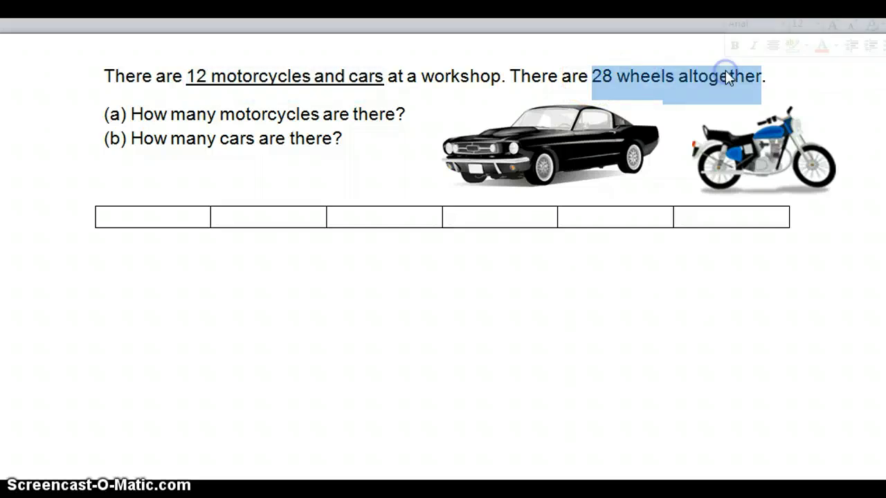
pyautogui.hotkey('ctrl', 'u')
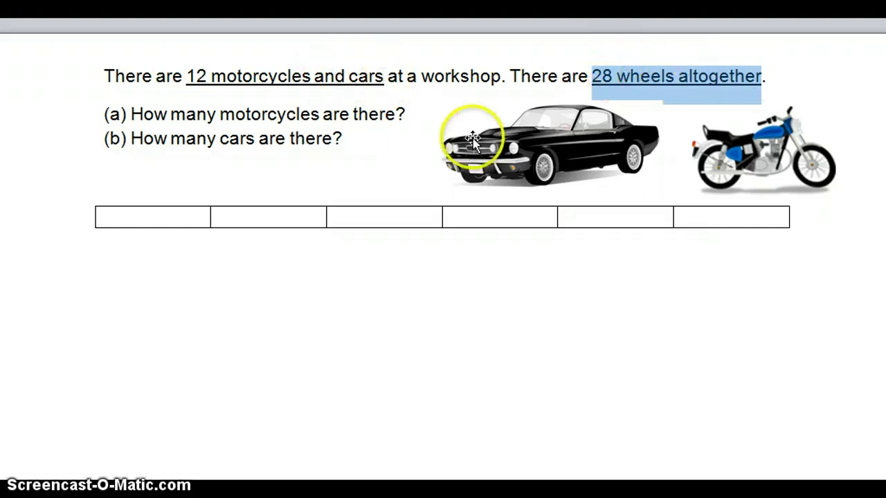
pyautogui.click(362, 144)
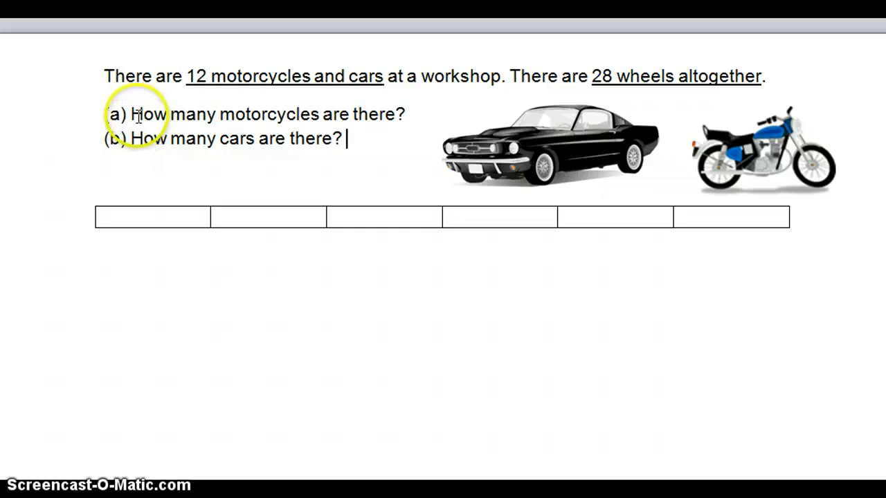
# Step: Underline 'How many motorcycles' in question (a) and 'How many cars' in question (b)
pyautogui.moveTo(131, 115); pyautogui.dragTo(284, 111)
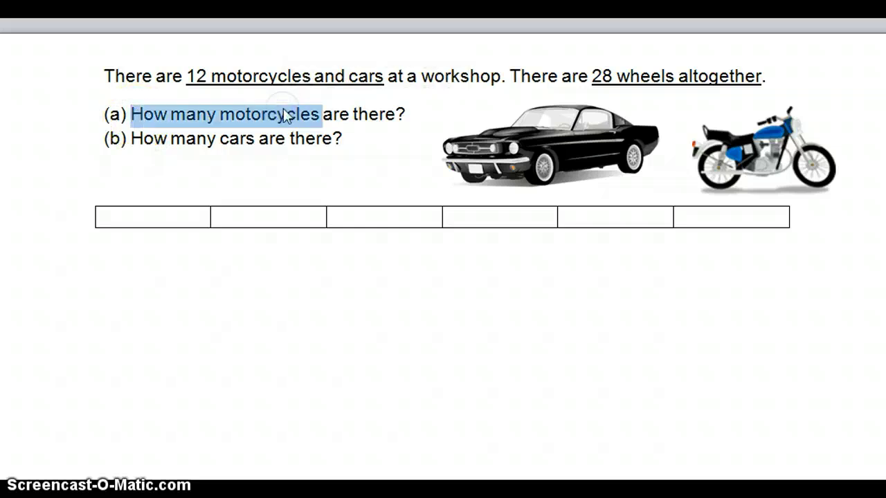
pyautogui.hotkey('ctrl', 'u')
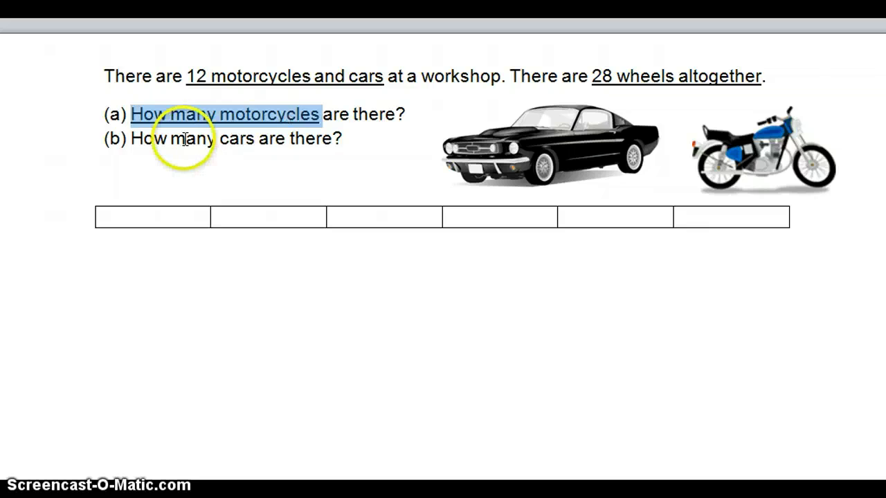
pyautogui.moveTo(131, 137); pyautogui.dragTo(237, 135)
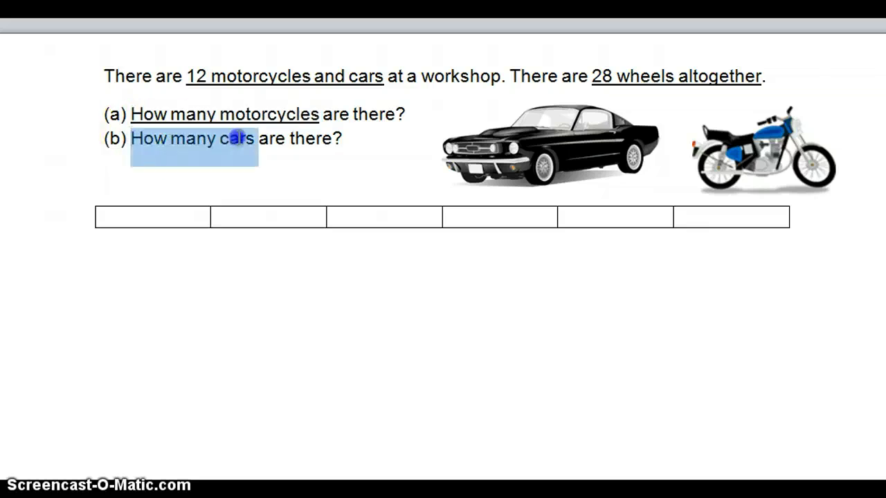
pyautogui.hotkey('ctrl', 'u')
pyautogui.click(182, 189)
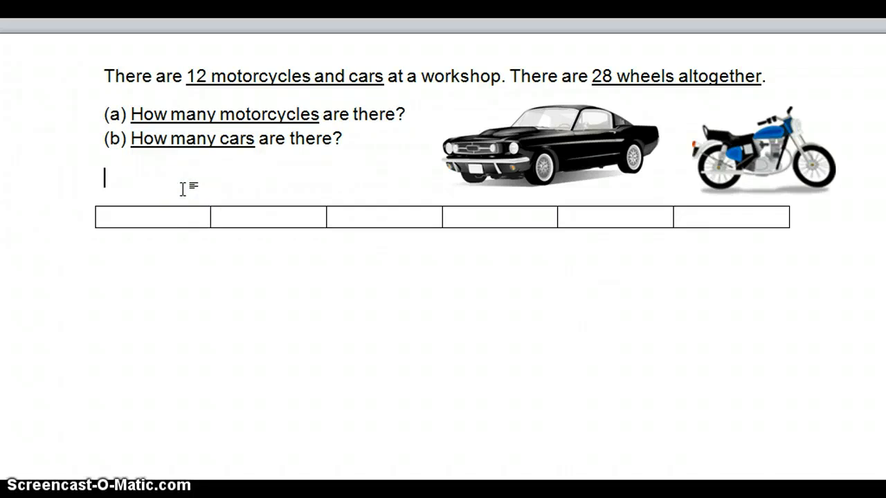
# Step: Type the first two table headings, 'No. of M' and 'No. of M wheels'
pyautogui.click(168, 217)
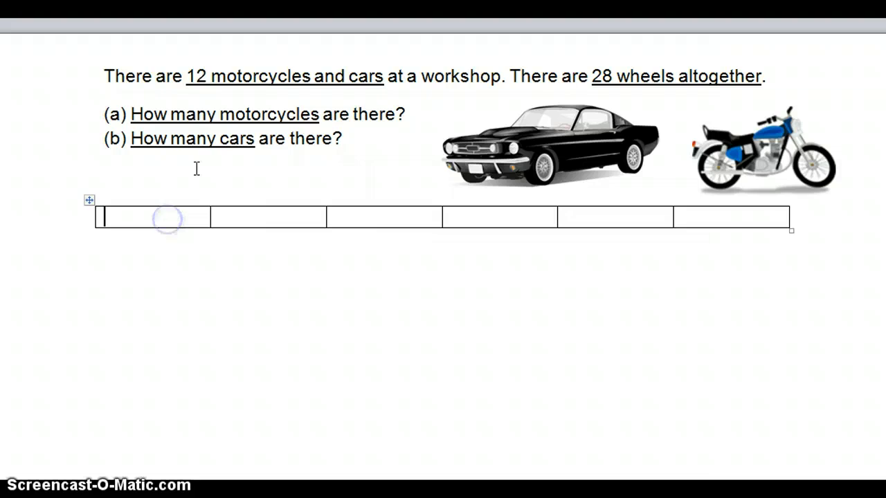
pyautogui.click(247, 91)
pyautogui.write('No. of')
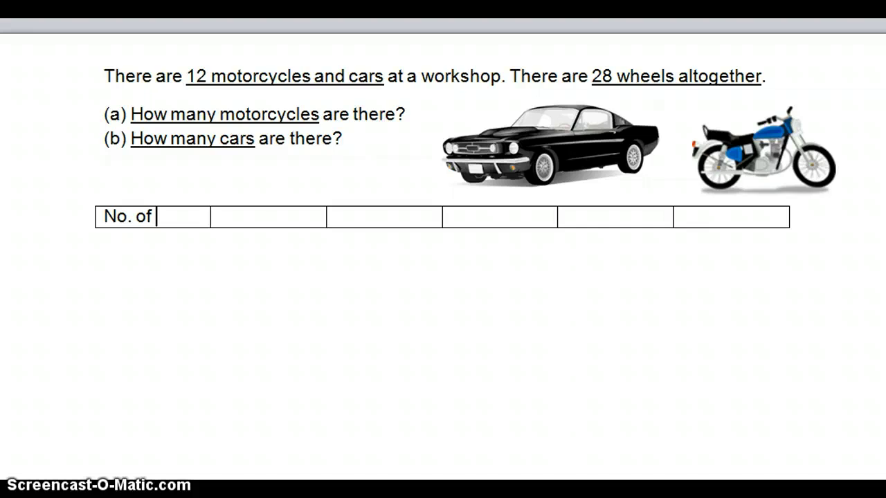
pyautogui.doubleClick(241, 81)
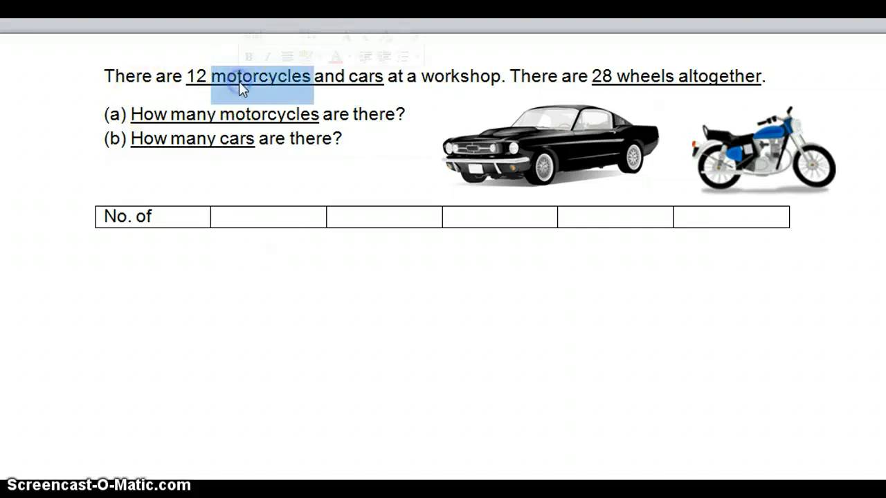
pyautogui.click(177, 220)
pyautogui.write('M')
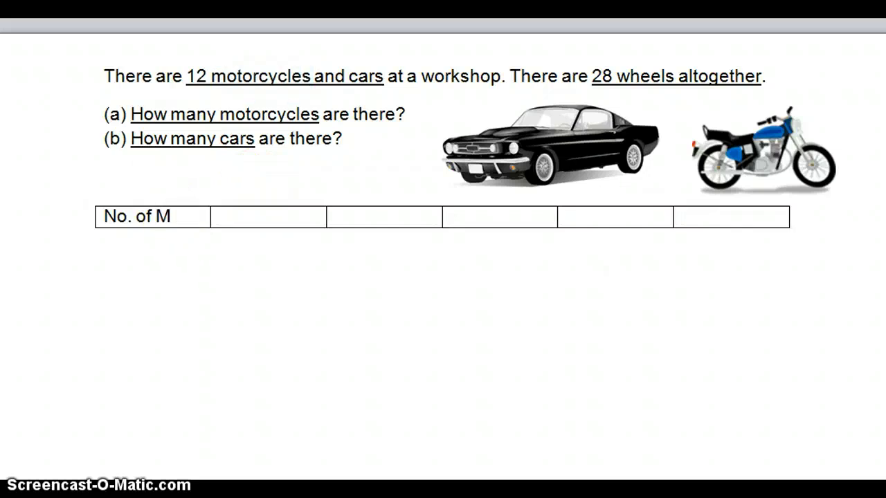
pyautogui.click(220, 216)
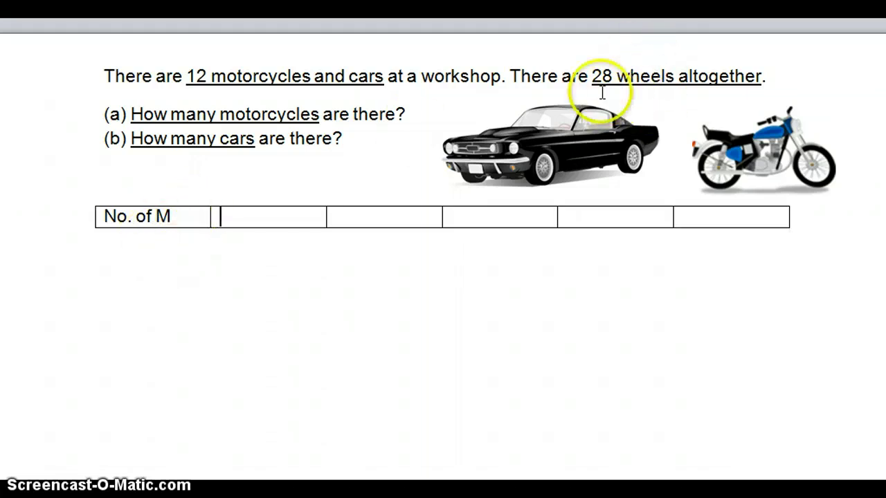
pyautogui.write('N')
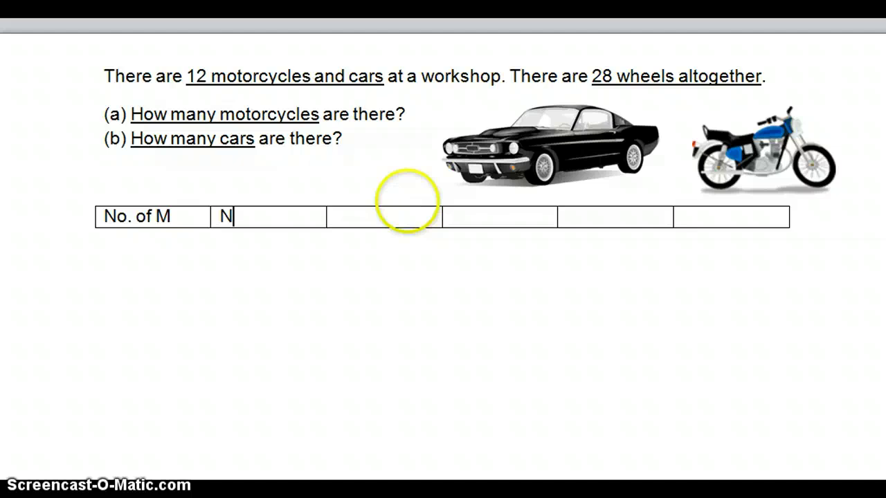
pyautogui.write('o. of M')
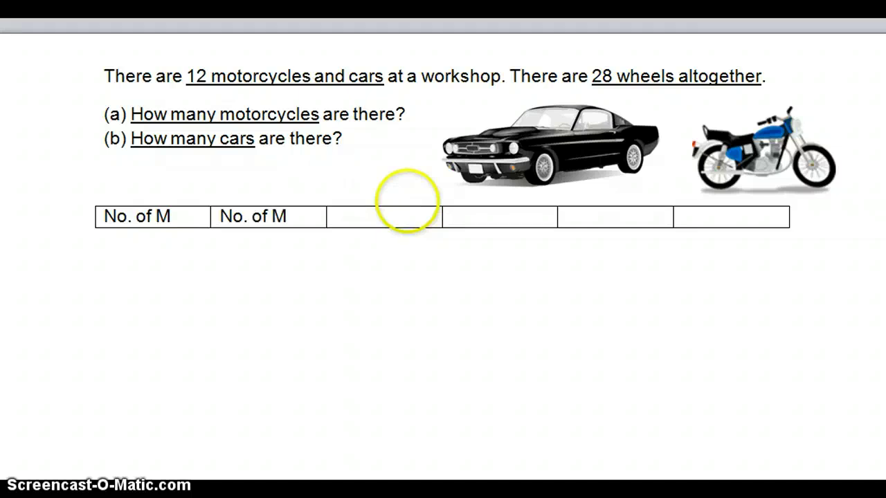
pyautogui.write(' wheels')
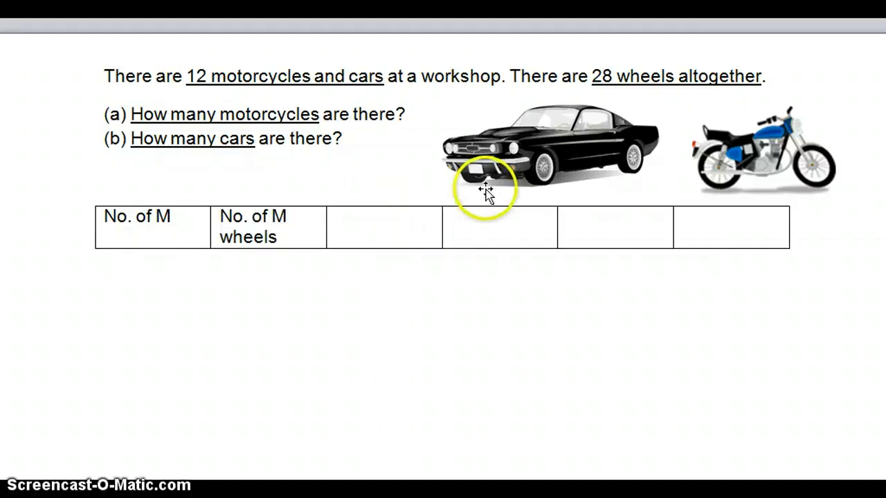
# Step: Add the heading 'No. of Cars' in the third cell and insert a new empty row
pyautogui.click(393, 212)
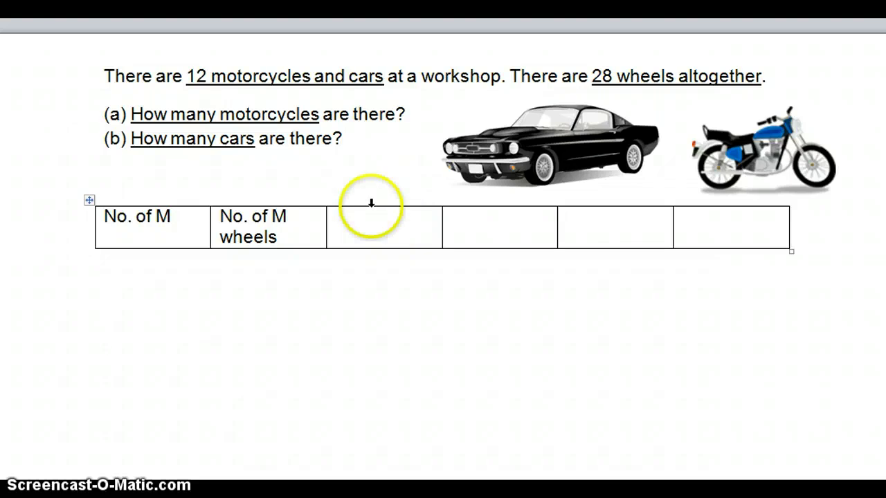
pyautogui.moveTo(113, 223); pyautogui.dragTo(178, 222)
pyautogui.click(346, 223)
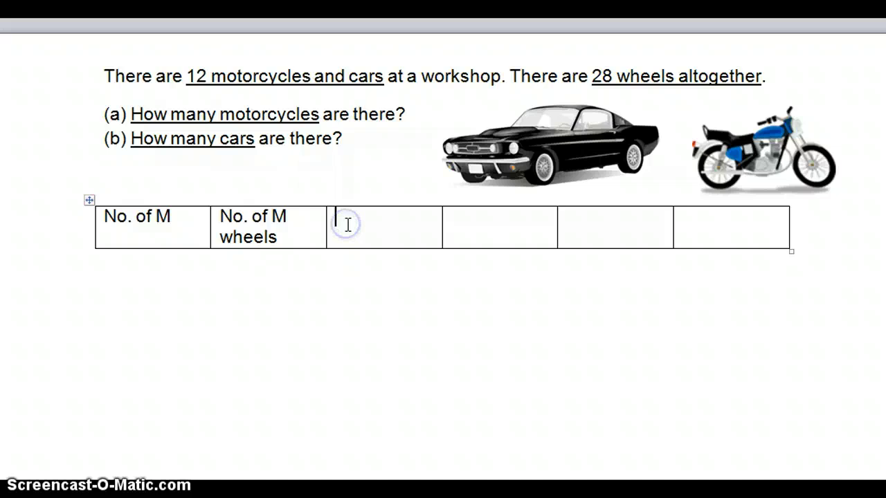
pyautogui.write('No')
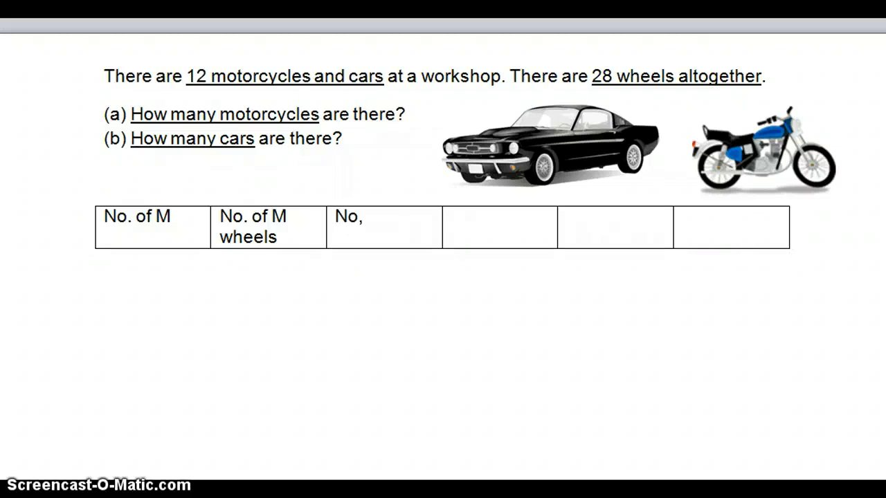
pyautogui.write('. of Cars')
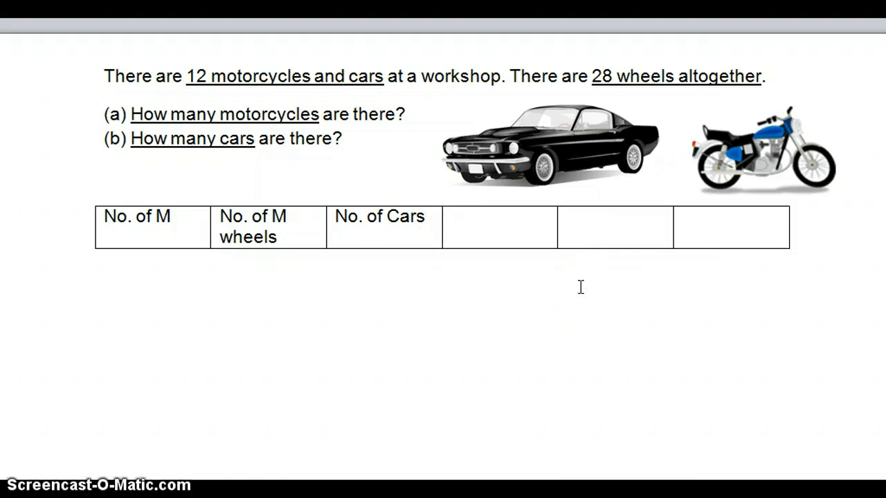
pyautogui.click(698, 230)
pyautogui.press('Tab')
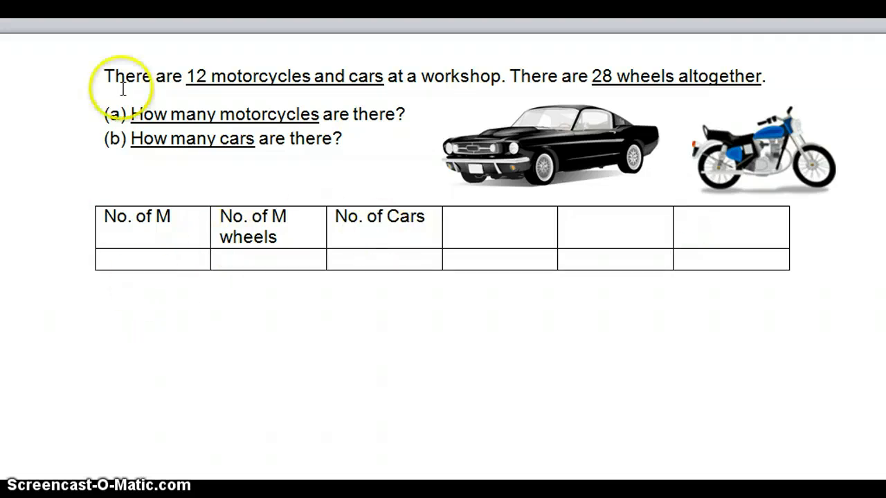
pyautogui.moveTo(187, 77); pyautogui.dragTo(370, 84)
pyautogui.click(240, 95)
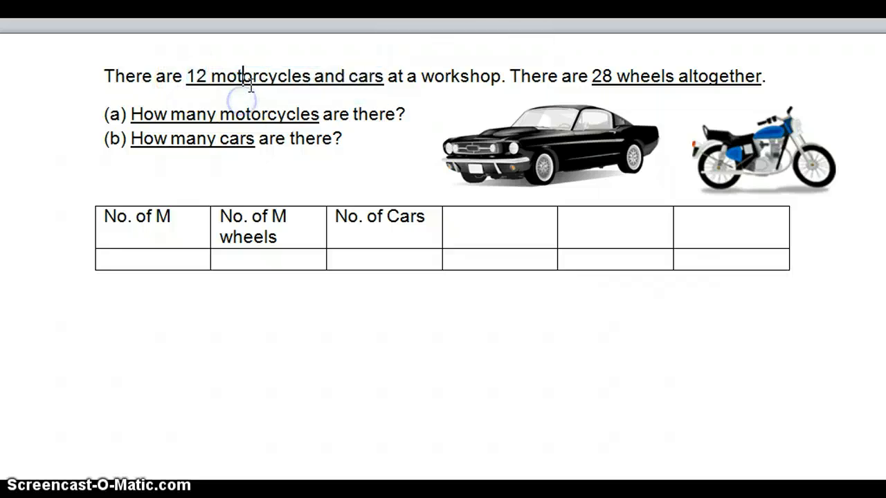
pyautogui.doubleClick(249, 82)
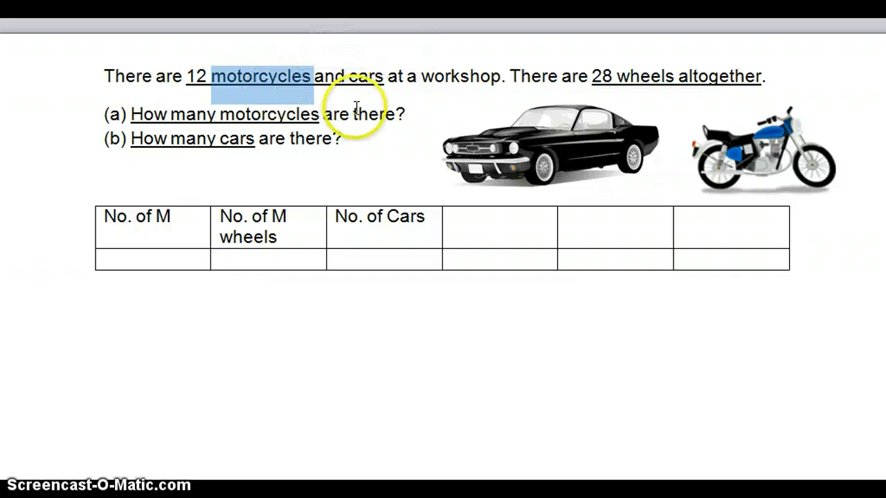
pyautogui.doubleClick(358, 76)
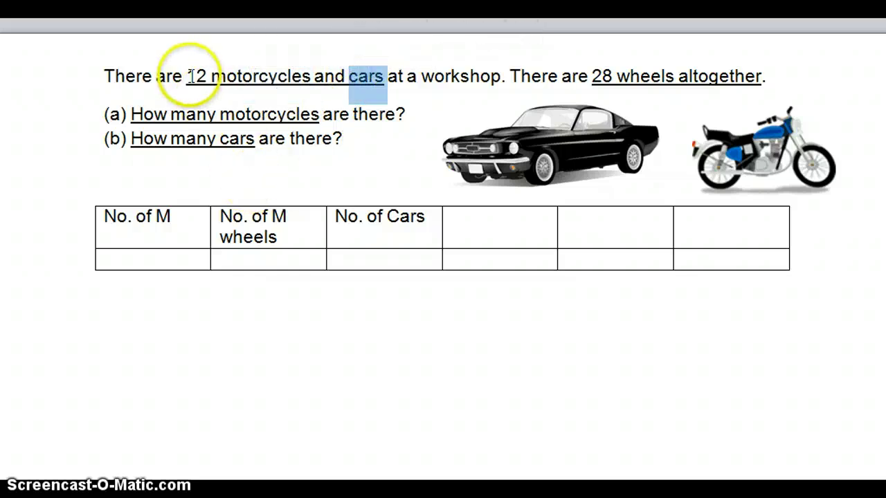
pyautogui.moveTo(187, 77)
pyautogui.mouseDown()
pyautogui.moveTo(221, 75)
pyautogui.moveTo(201, 77)
pyautogui.mouseUp()
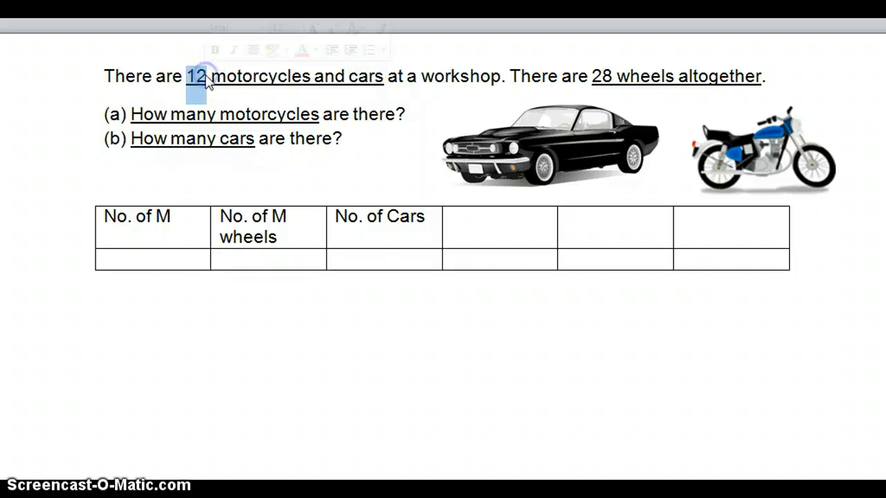
pyautogui.click(157, 264)
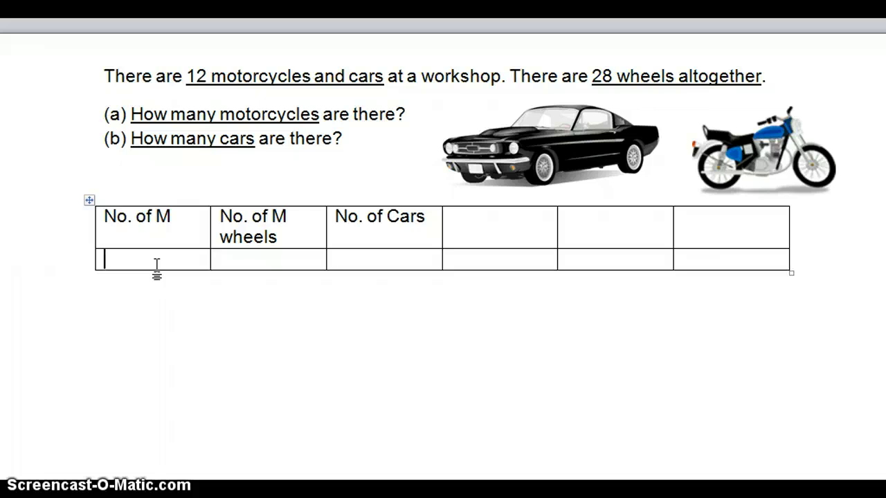
# Step: Fill row two with the guess 6, then '6 x 2 = 12' and '12 – 6 = 6'
pyautogui.write('6')
pyautogui.click(246, 260)
pyautogui.write('6')
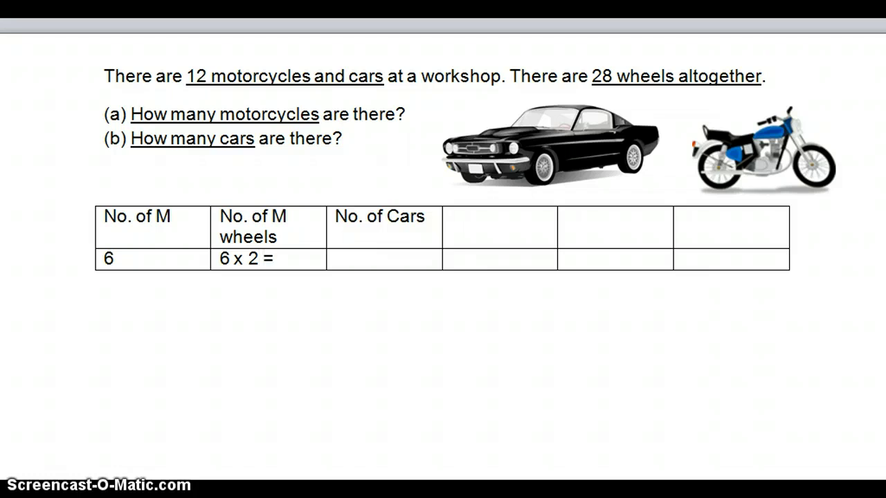
pyautogui.write('x 2 = 12')
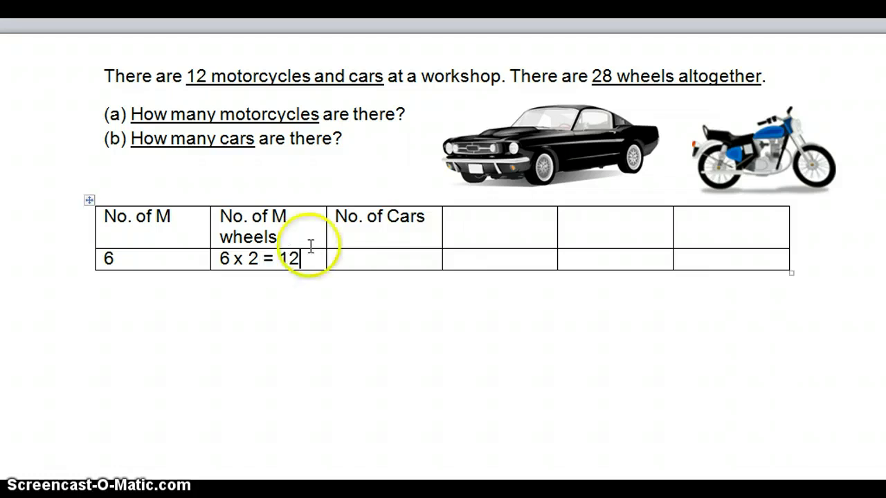
pyautogui.click(372, 258)
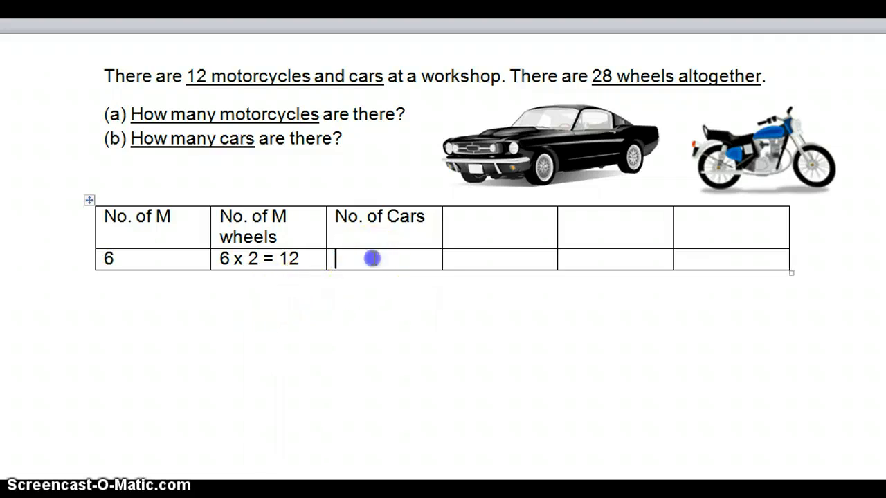
pyautogui.click(98, 258)
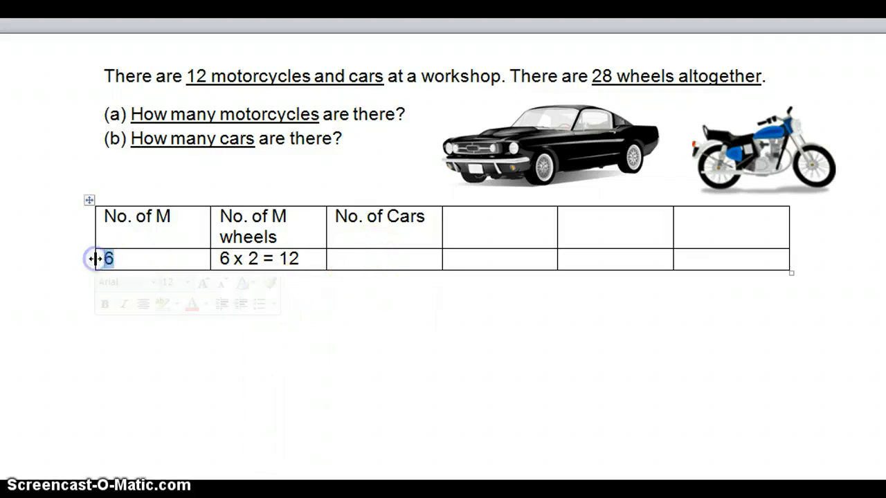
pyautogui.click(390, 259)
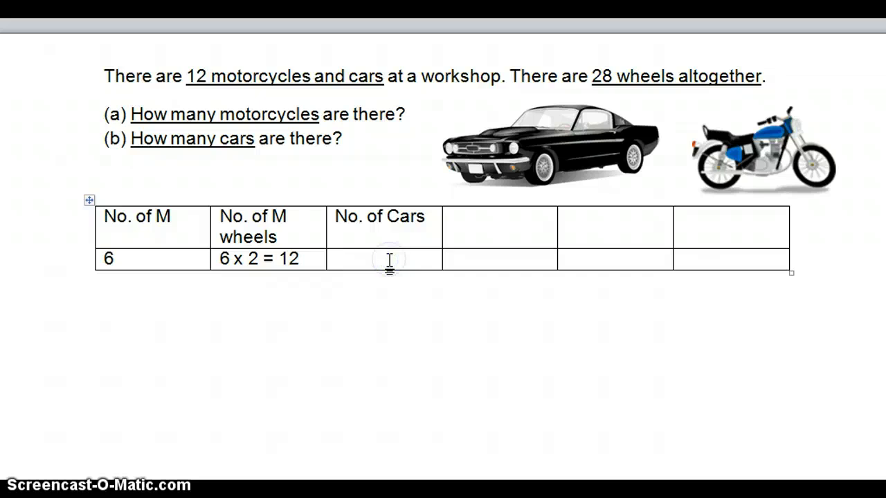
pyautogui.write('12')
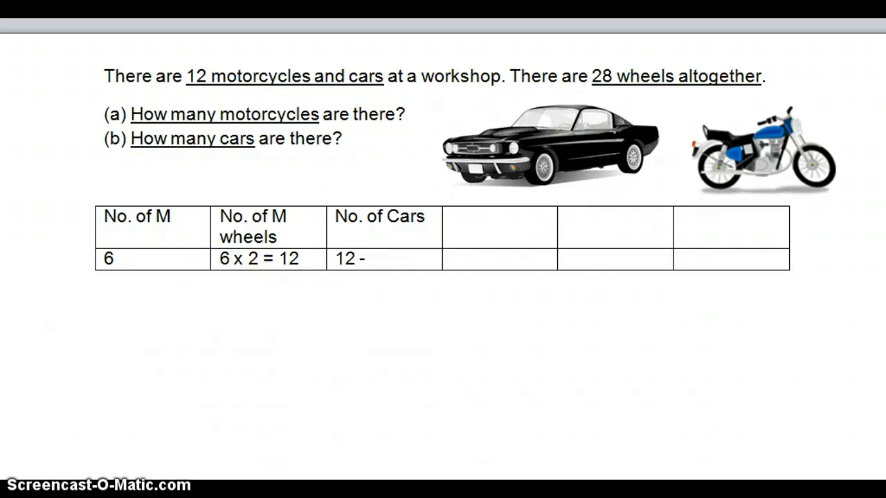
pyautogui.write(' - 6')
pyautogui.click(463, 222)
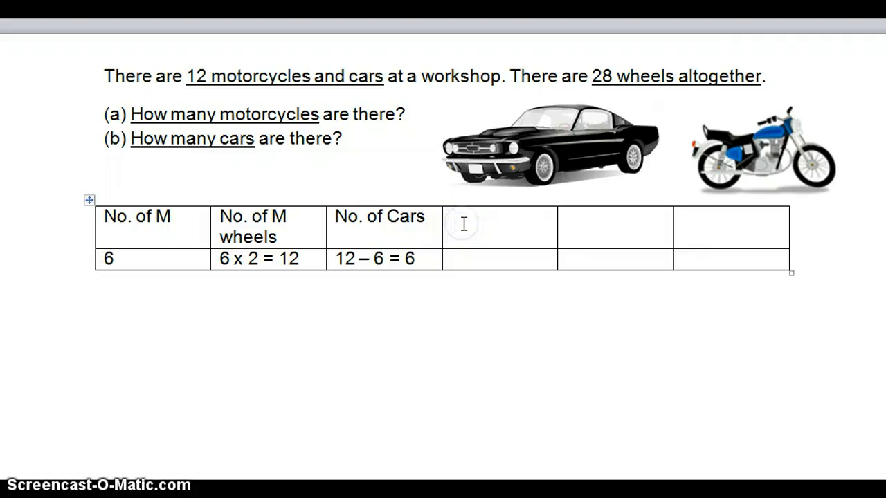
# Step: Shorten the third heading to 'No. of C' and title the fourth column 'No. of C wheels'
pyautogui.write('No.')
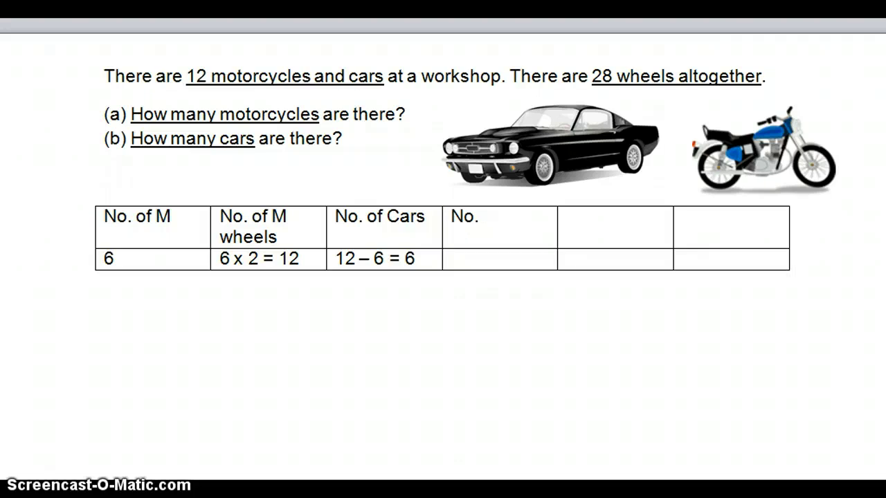
pyautogui.click(420, 217)
pyautogui.press('BackSpace')
pyautogui.press('BackSpace')
pyautogui.press('BackSpace')
pyautogui.click(530, 220)
pyautogui.write('of C')
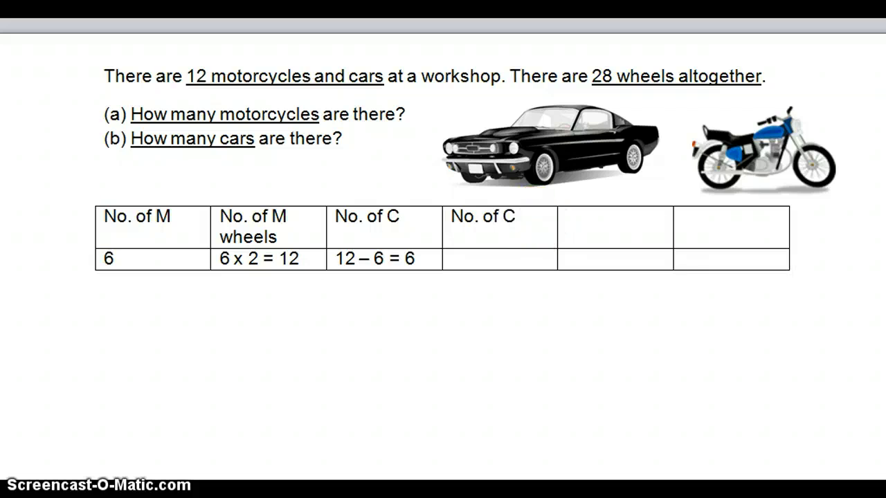
pyautogui.press('Return')
pyautogui.write('wheels')
pyautogui.click(531, 253)
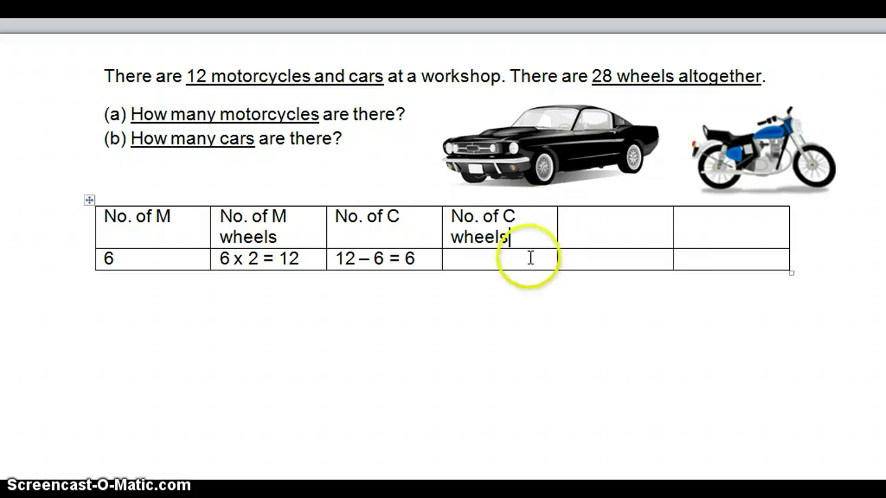
pyautogui.click(427, 254)
pyautogui.press('Tab')
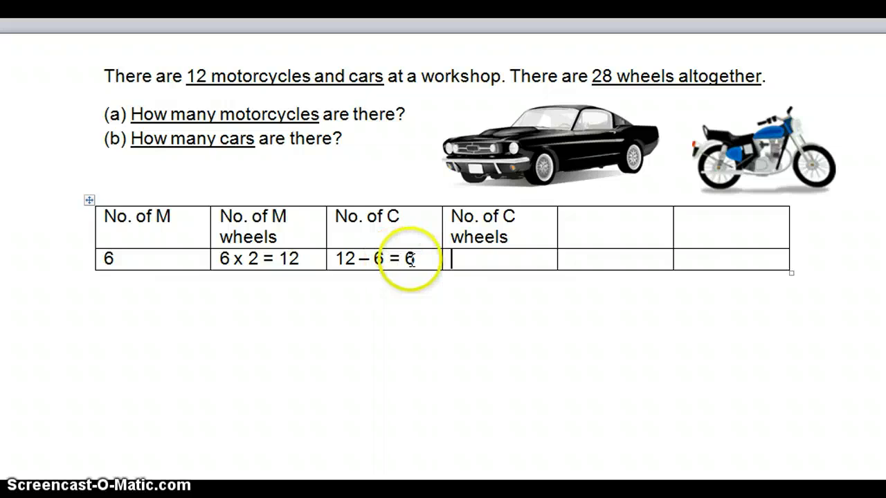
pyautogui.moveTo(416, 259); pyautogui.dragTo(393, 259)
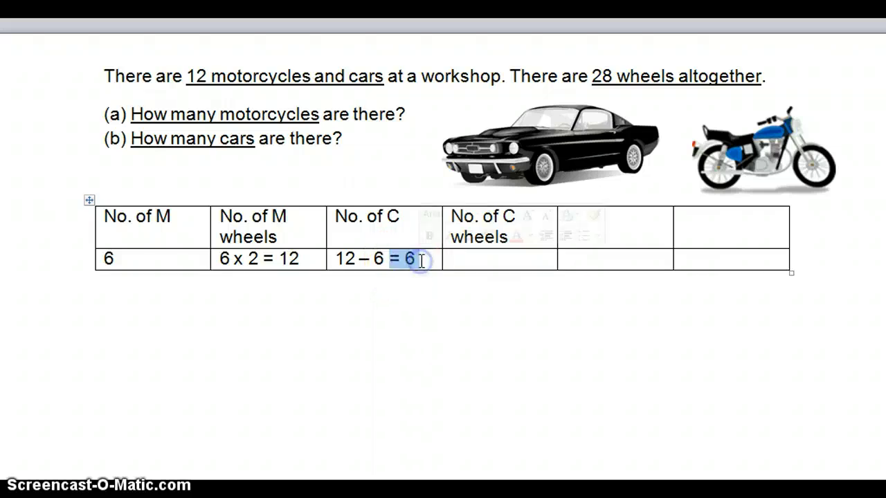
pyautogui.click(471, 261)
# Step: Enter '6 x 4 = 24' in row two's fourth cell and bold the wheel totals 12 and 24
pyautogui.write('6 x 4 = 24')
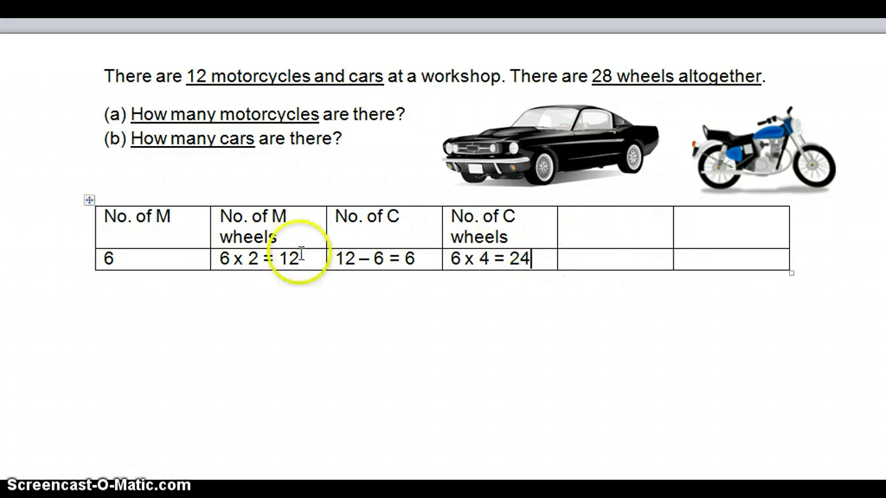
pyautogui.moveTo(301, 257); pyautogui.dragTo(279, 260)
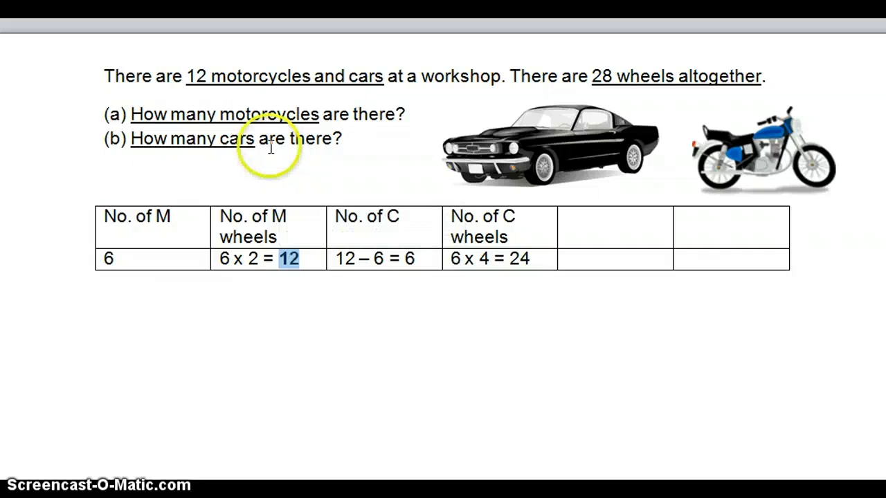
pyautogui.hotkey('ctrl', 'b')
pyautogui.moveTo(537, 257); pyautogui.dragTo(511, 260)
pyautogui.hotkey('ctrl', 'b')
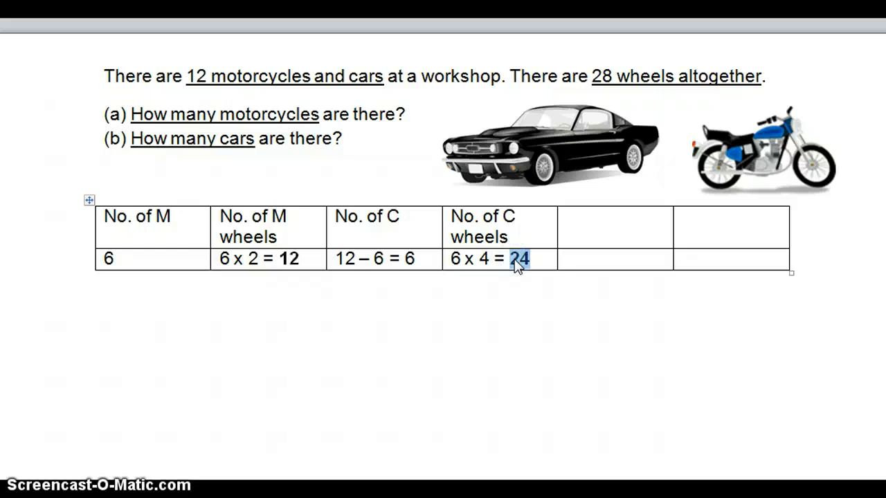
# Step: Head the fifth column 'Total wheels' and start '12 + 24 =' in the cell beneath
pyautogui.click(615, 257)
pyautogui.click(616, 225)
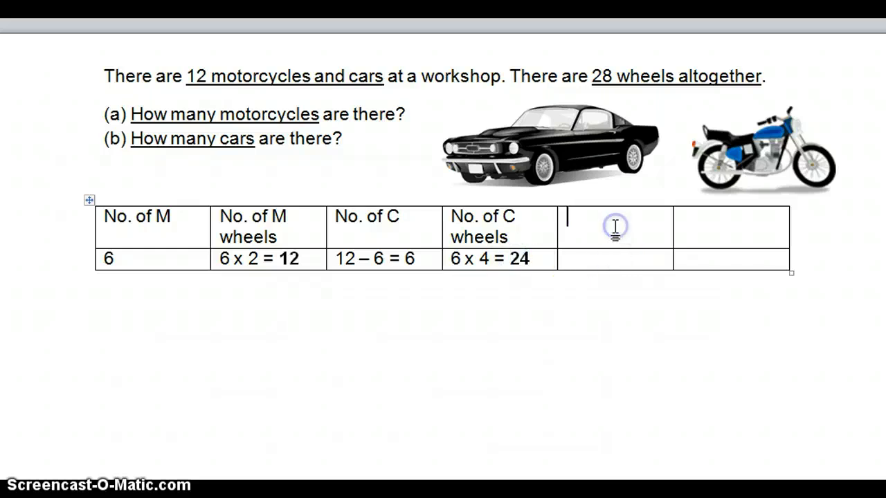
pyautogui.write('Total wheel')
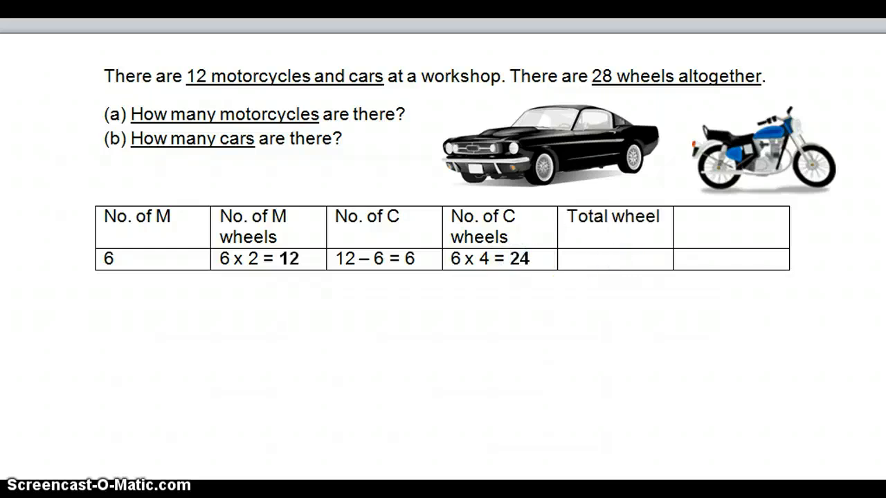
pyautogui.write('s')
pyautogui.click(615, 265)
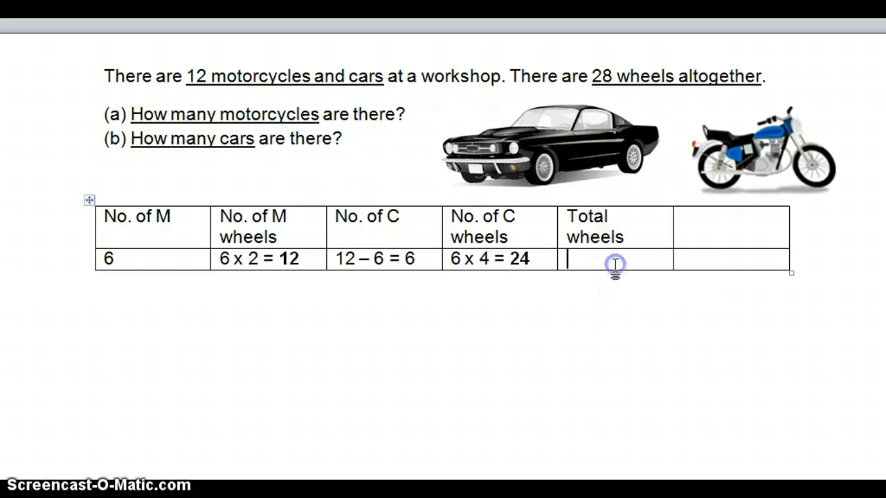
pyautogui.write('12')
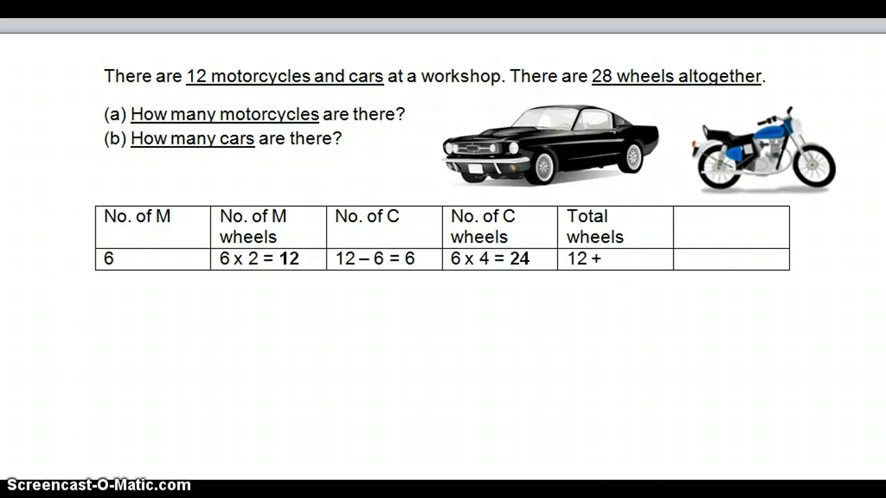
pyautogui.write(' + 24')
pyautogui.write('=')
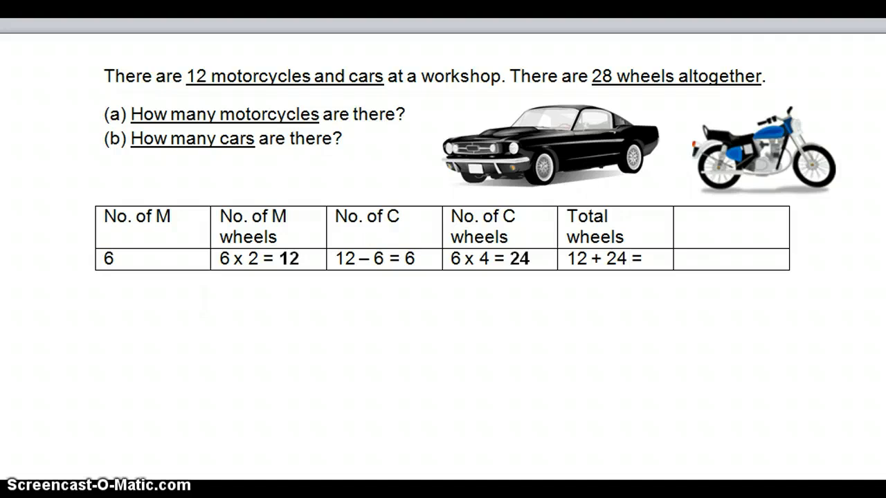